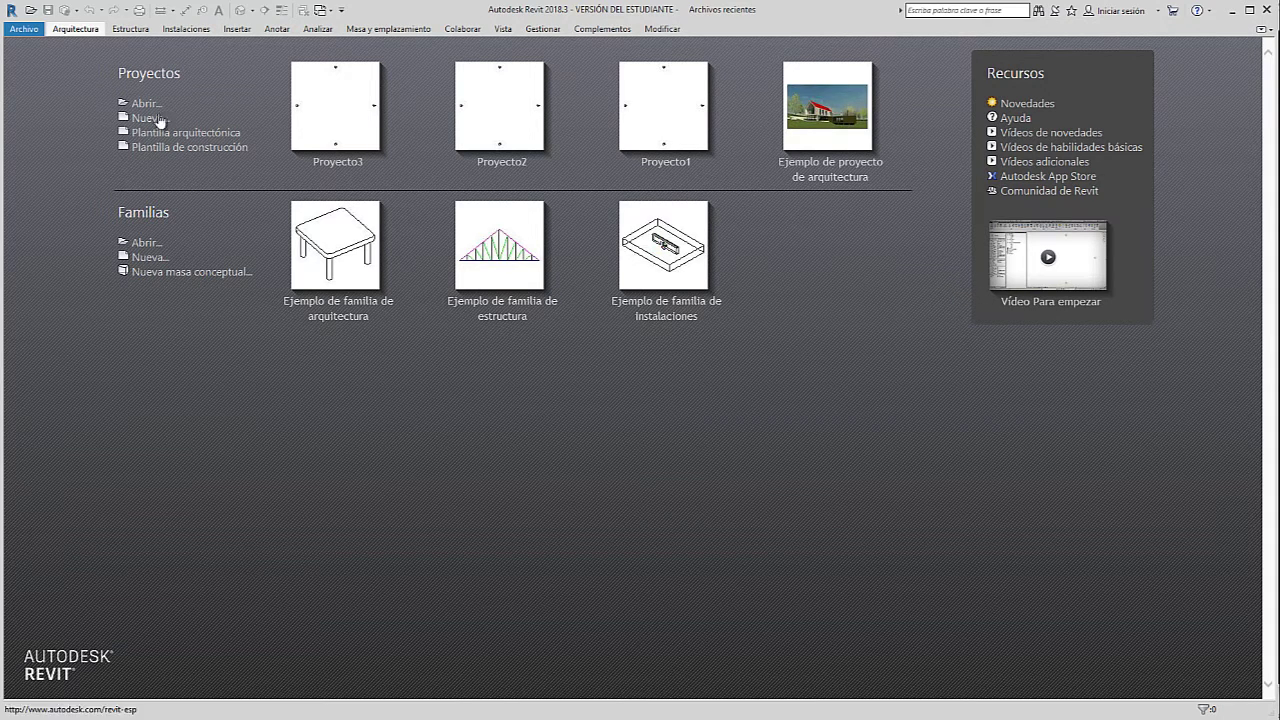
# - Open the Proyecto nuevo dialog from Archivo > Nuevo > Proyecto
pyautogui.click(21, 32)
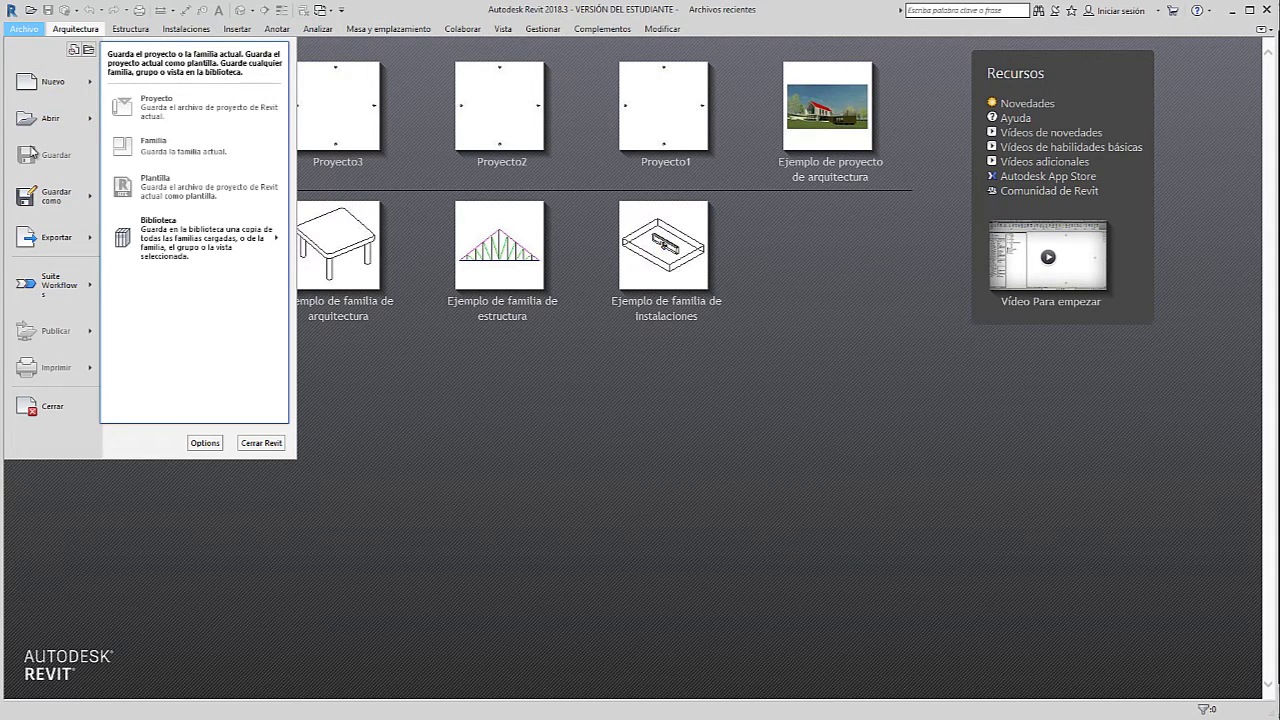
pyautogui.moveTo(52, 82)
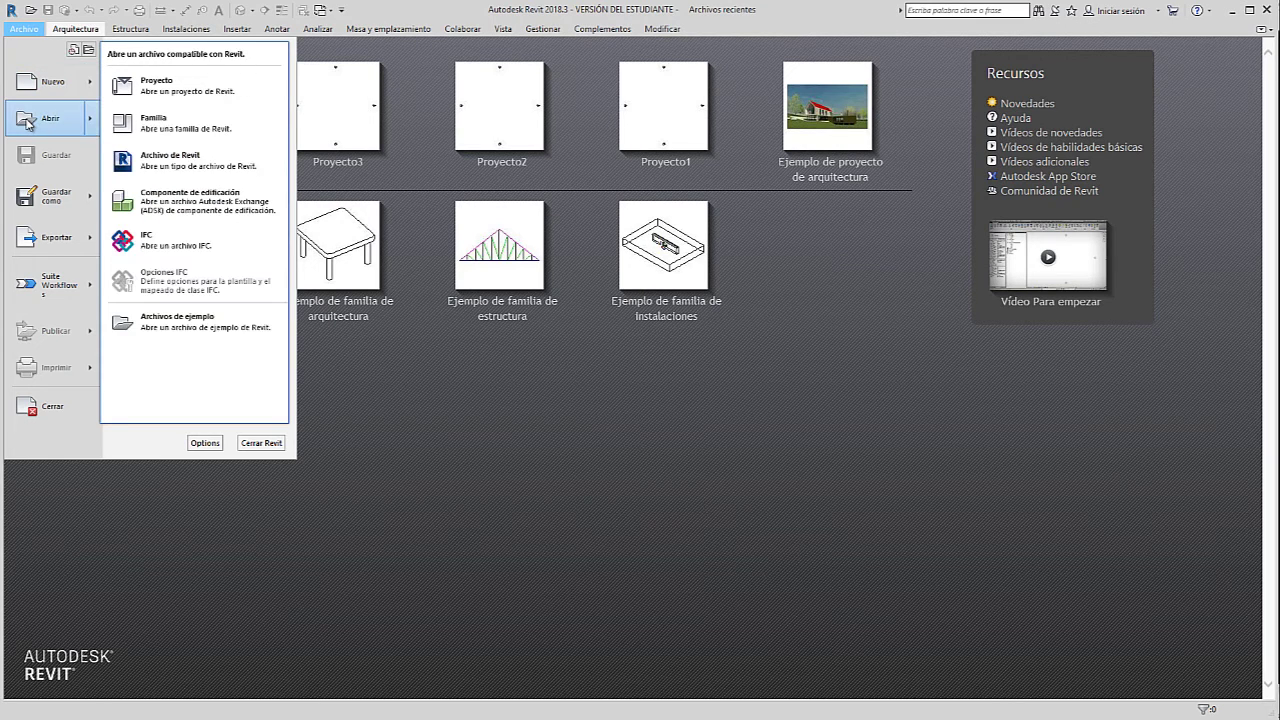
pyautogui.moveTo(50, 118)
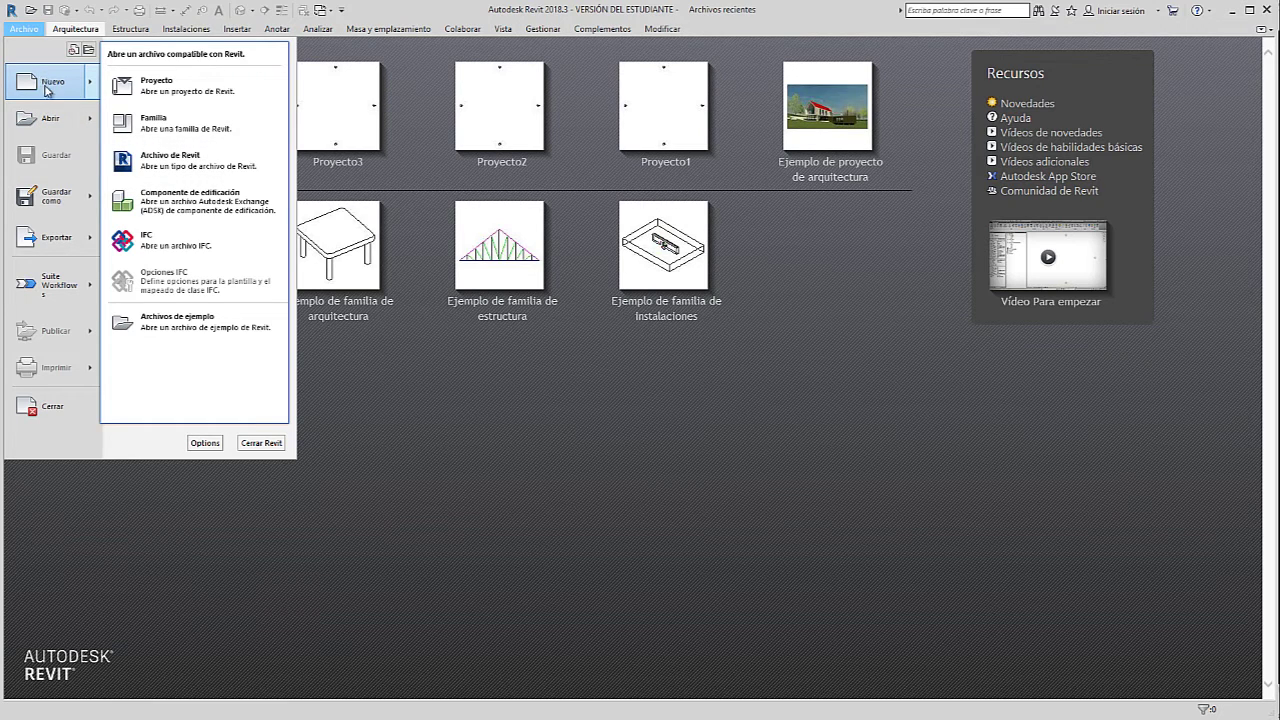
pyautogui.click(40, 87)
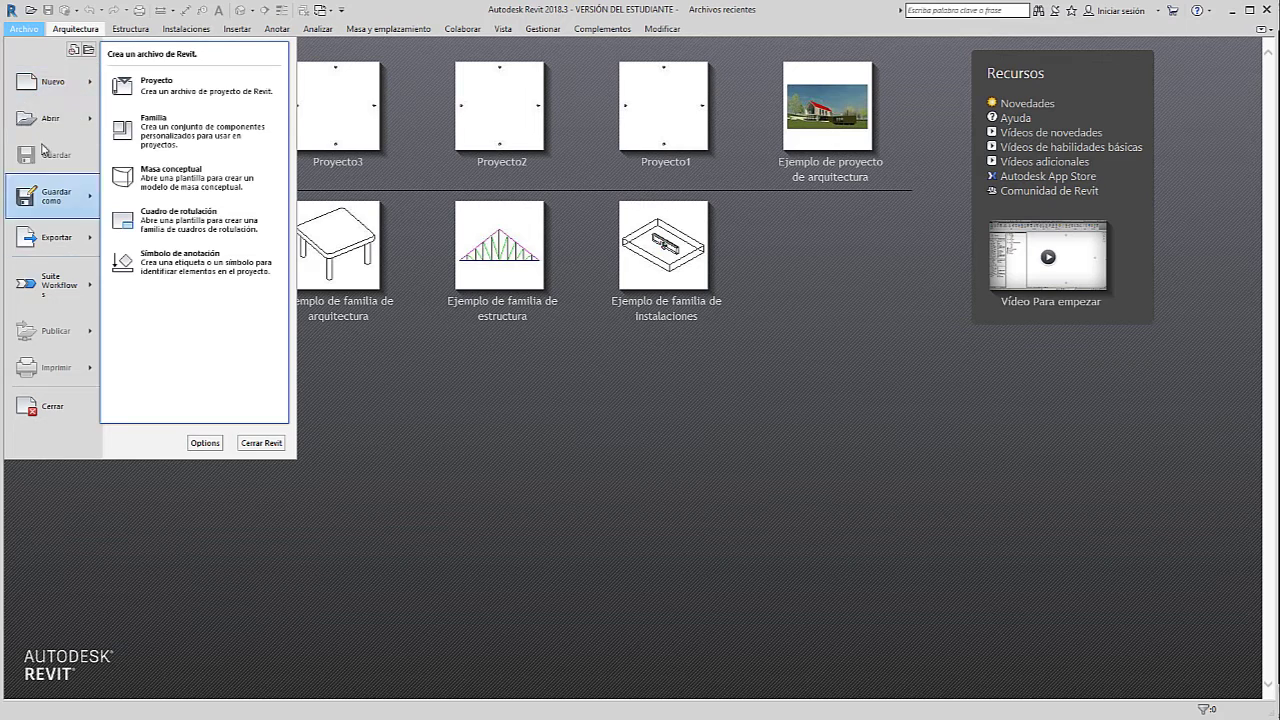
pyautogui.click(42, 88)
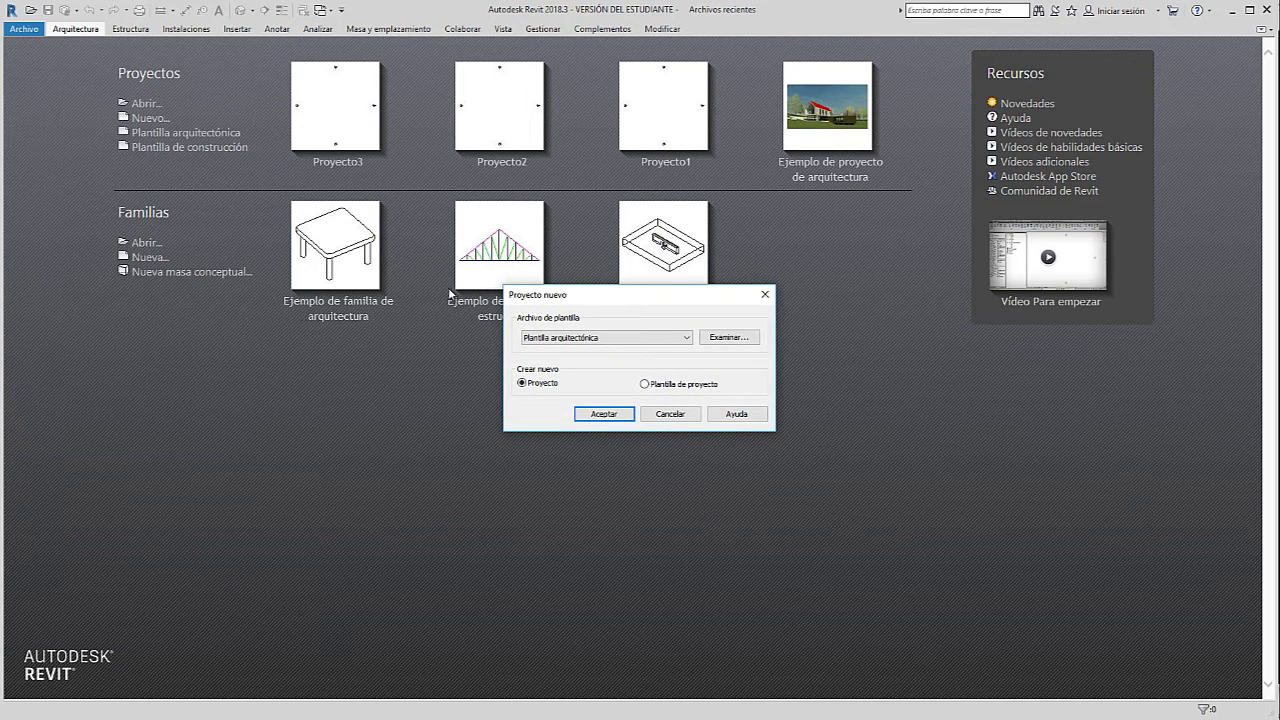
# - Keep Plantilla arquitectónica as the template and browse for a template file
pyautogui.moveTo(638, 301); pyautogui.dragTo(593, 193)
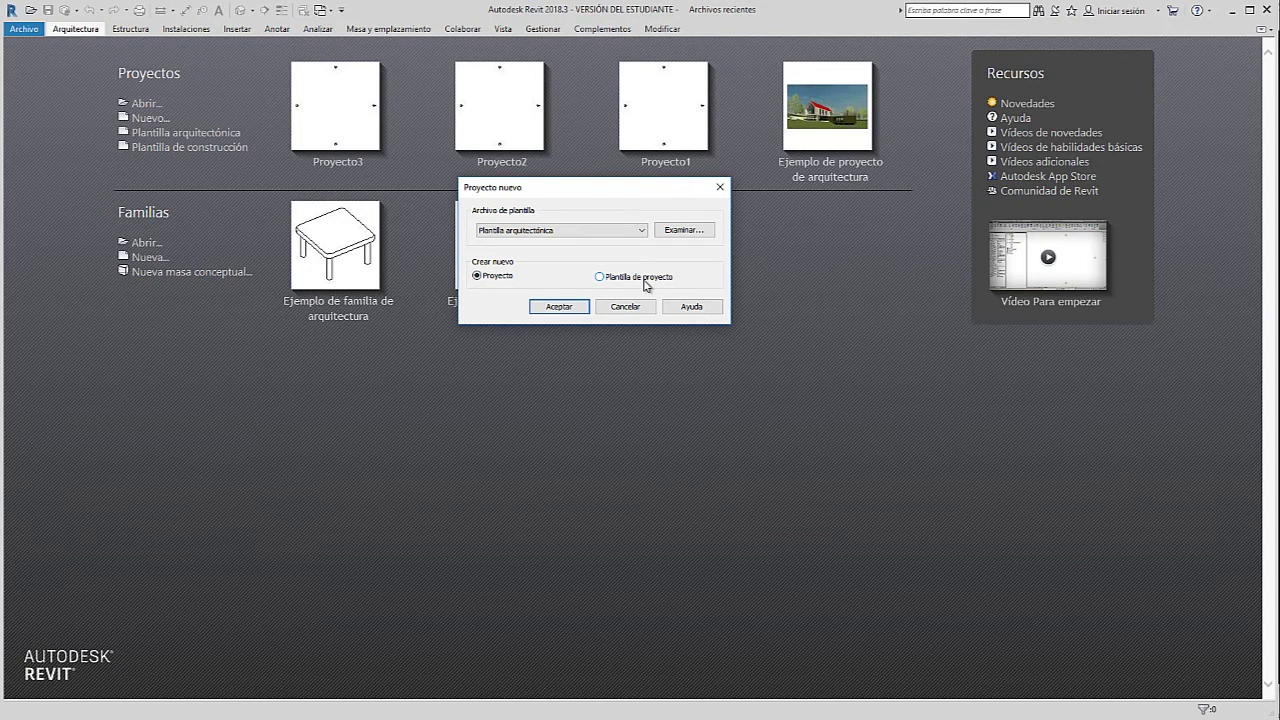
pyautogui.click(566, 234)
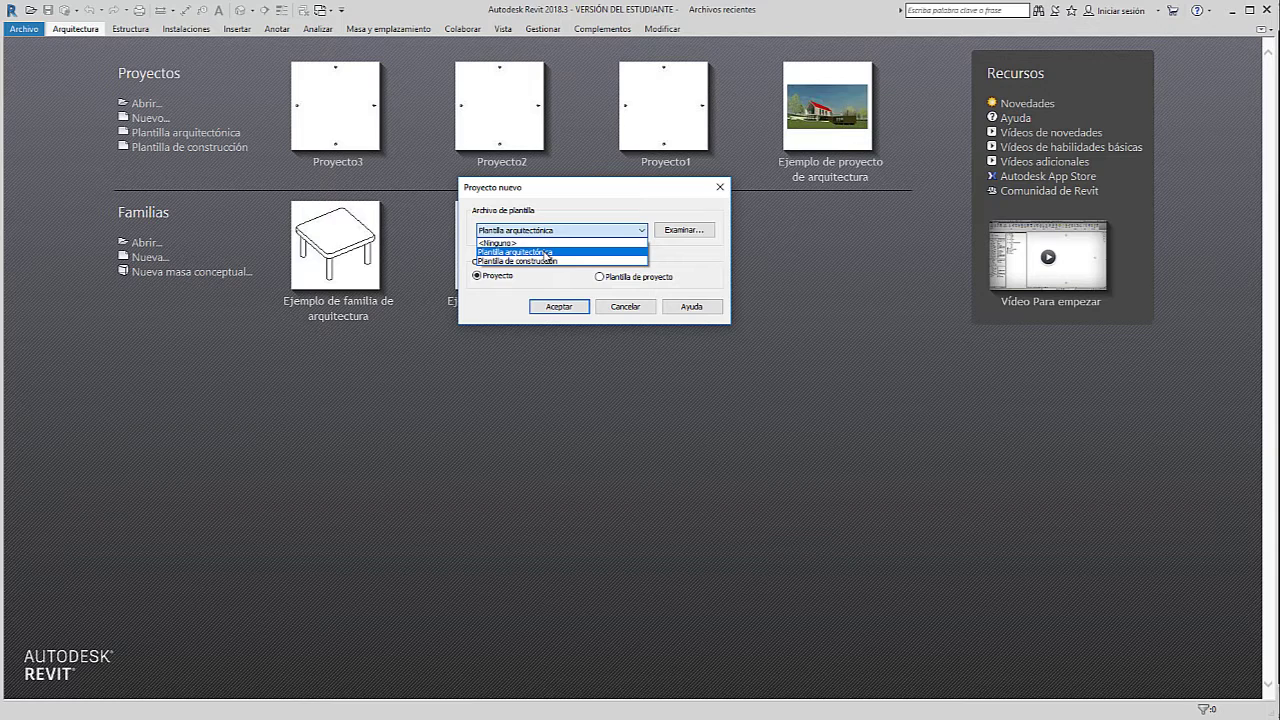
pyautogui.click(548, 255)
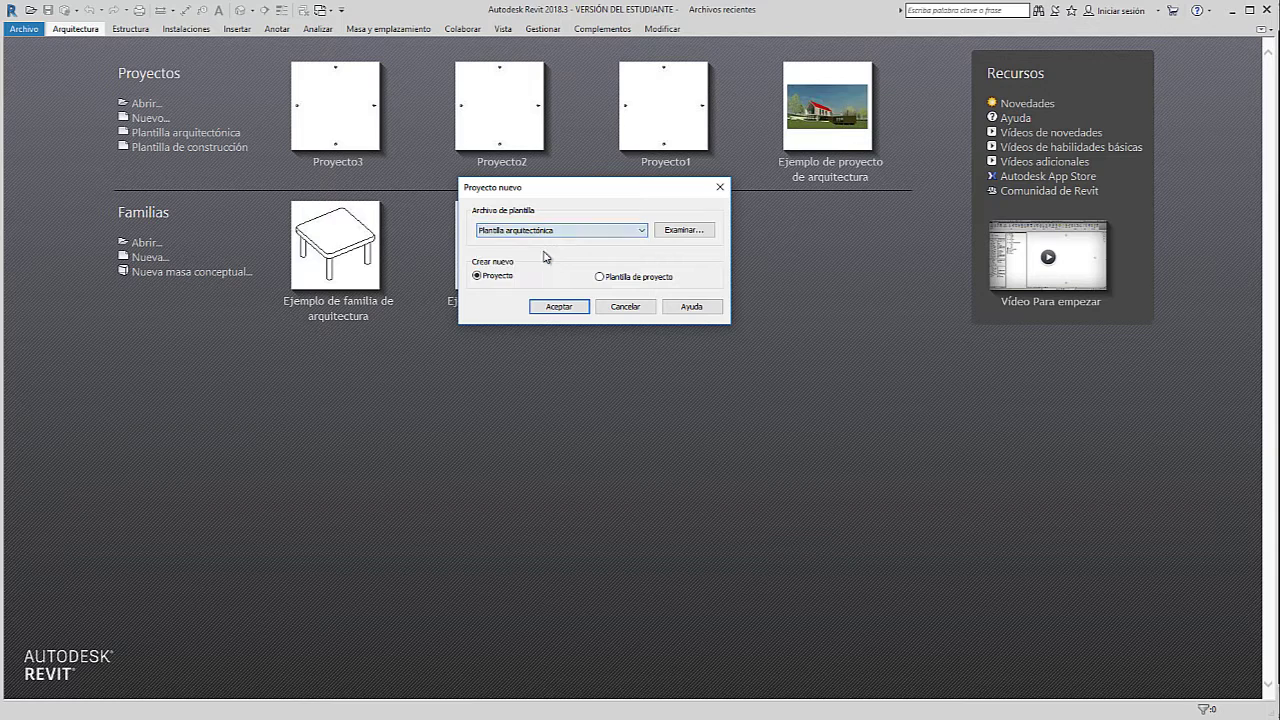
pyautogui.click(686, 232)
# - Choose DefaultMetricESP.rte from the Spanish_INTL folder as the template file
pyautogui.moveTo(708, 192); pyautogui.dragTo(652, 130)
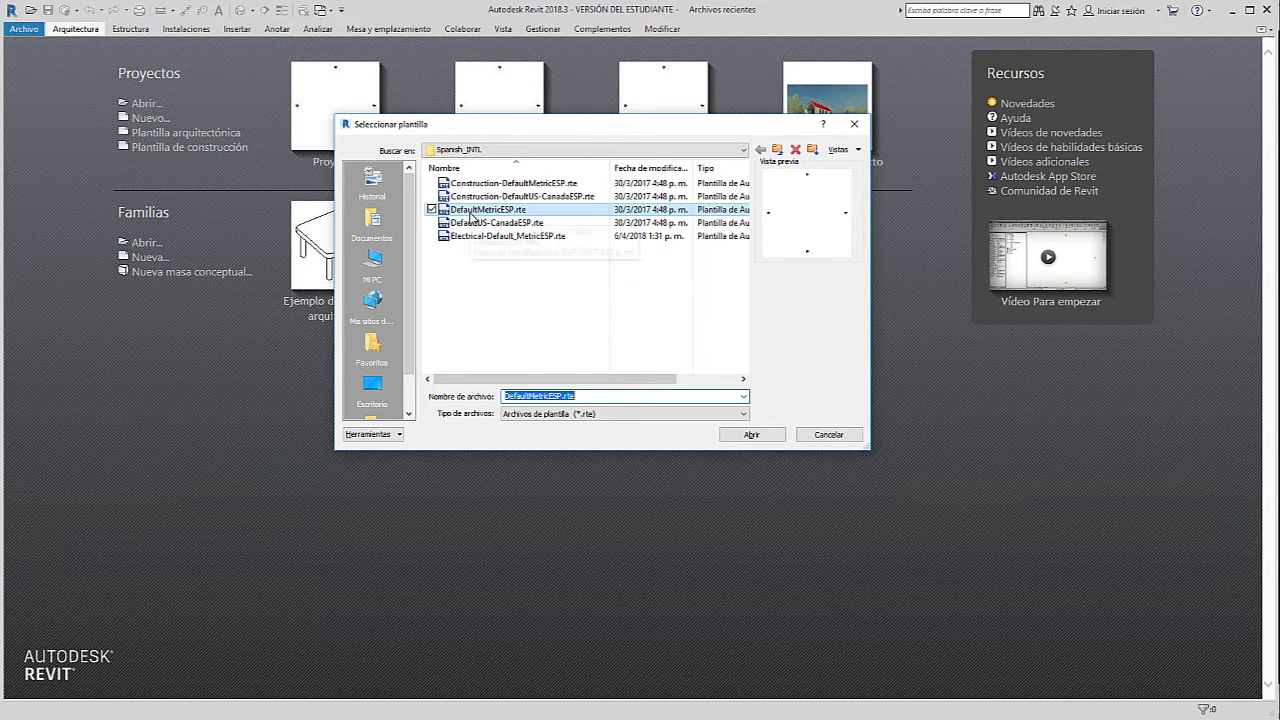
pyautogui.moveTo(488, 210)
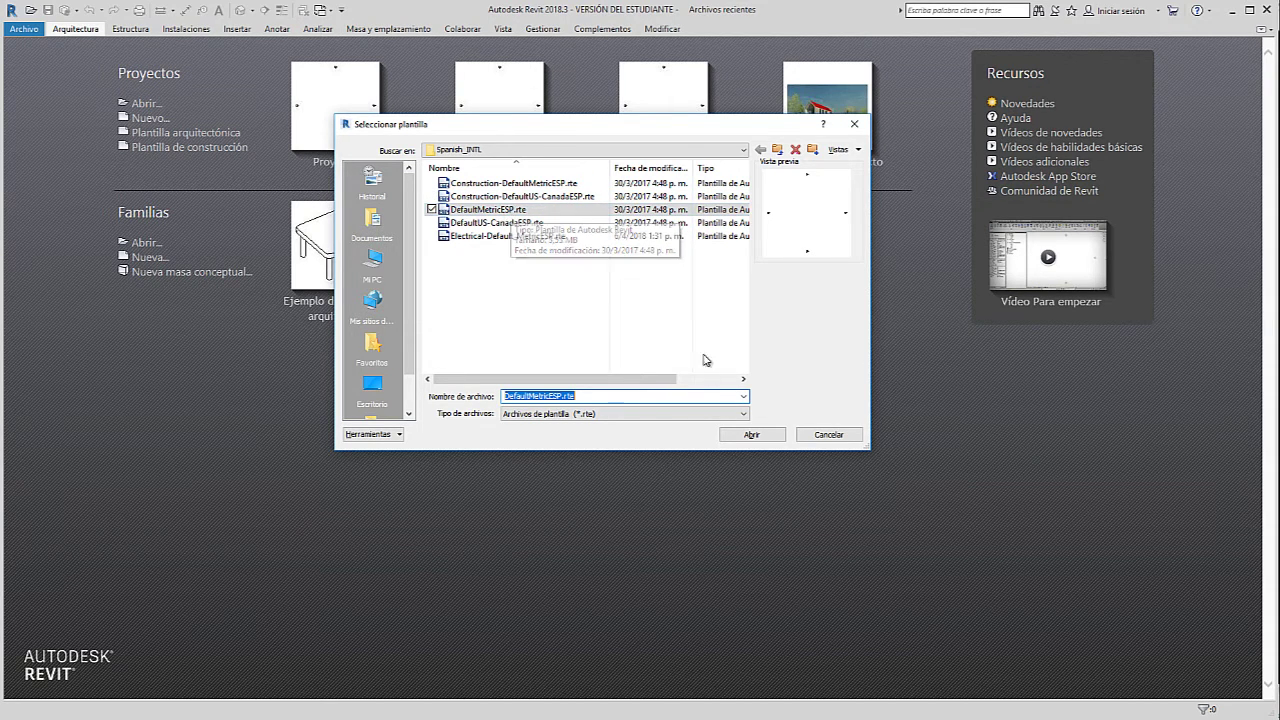
pyautogui.click(757, 433)
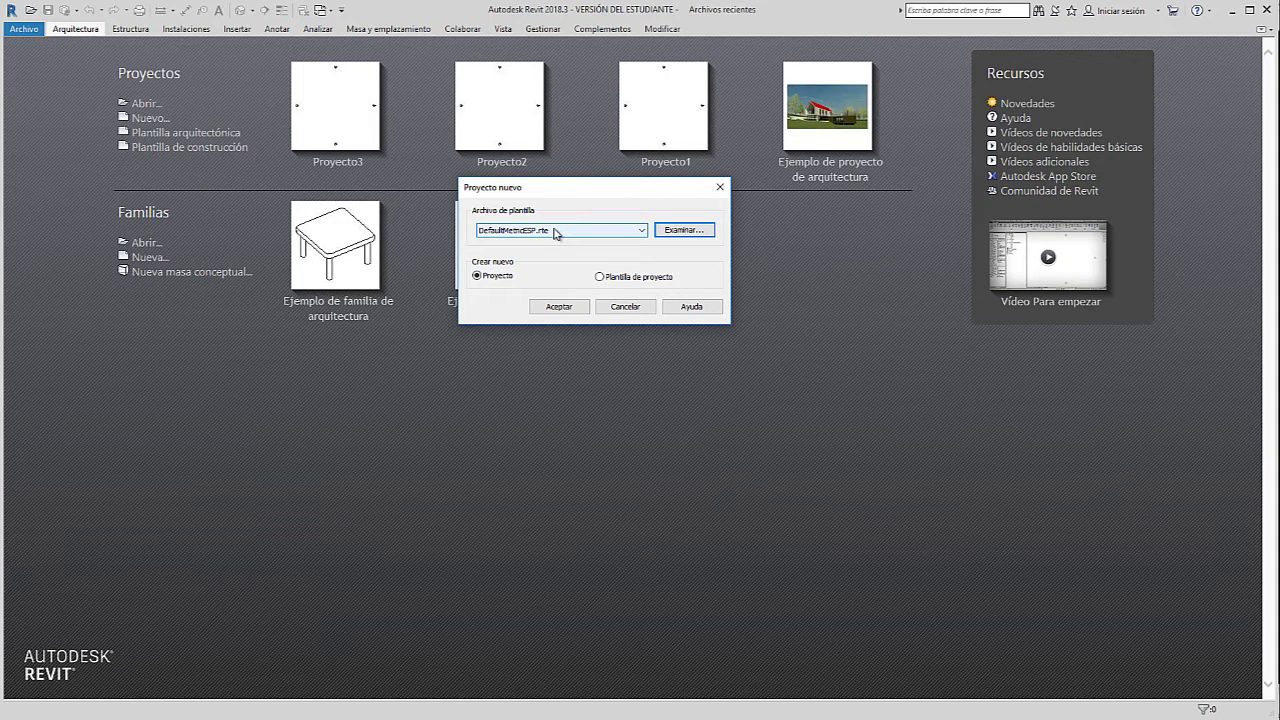
# - Cancel the new project and reopen the Archivo menu showing Recent Documents
pyautogui.click(625, 306)
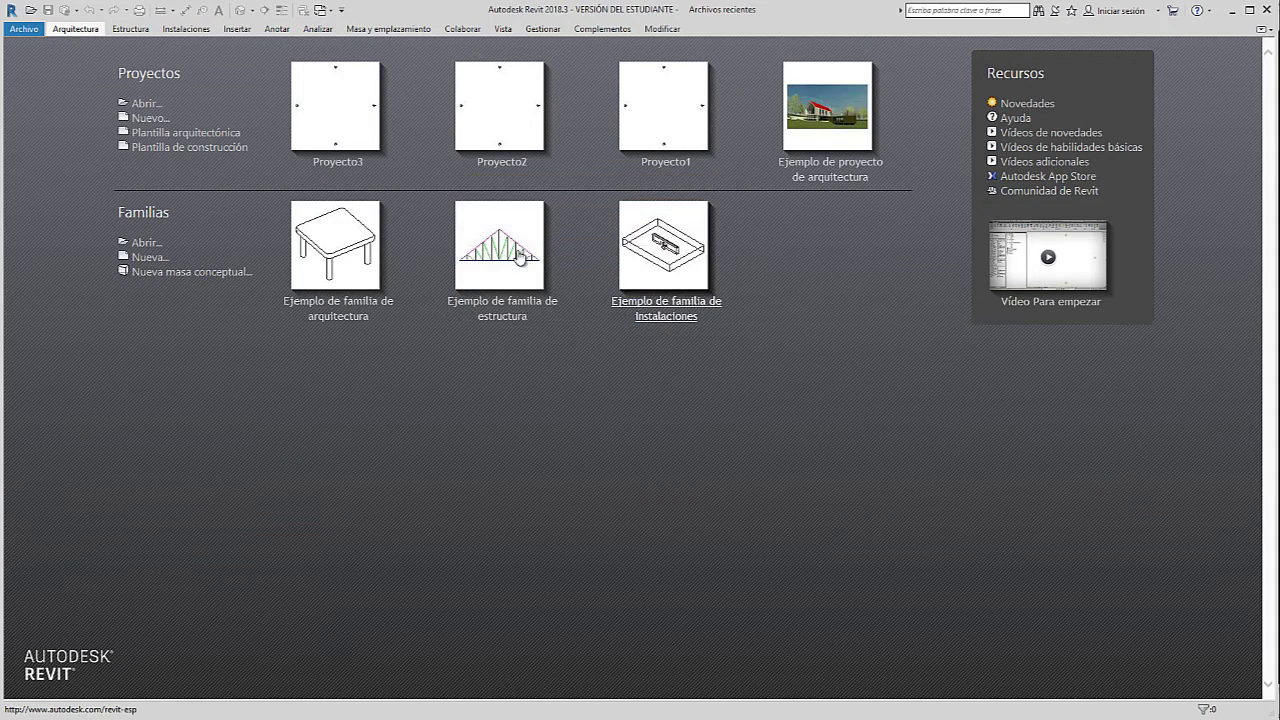
pyautogui.click(30, 30)
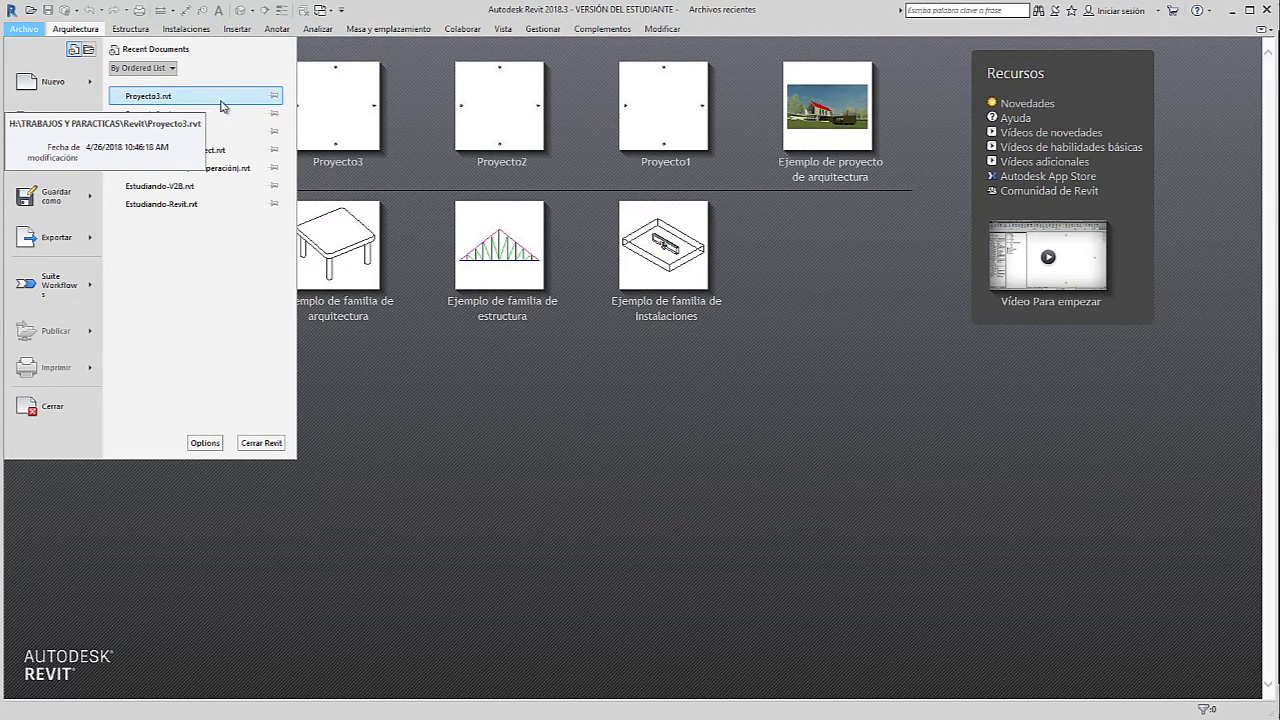
# - Switch the Archivo menu to the open documents list and select Archivos recientes
pyautogui.click(272, 96)
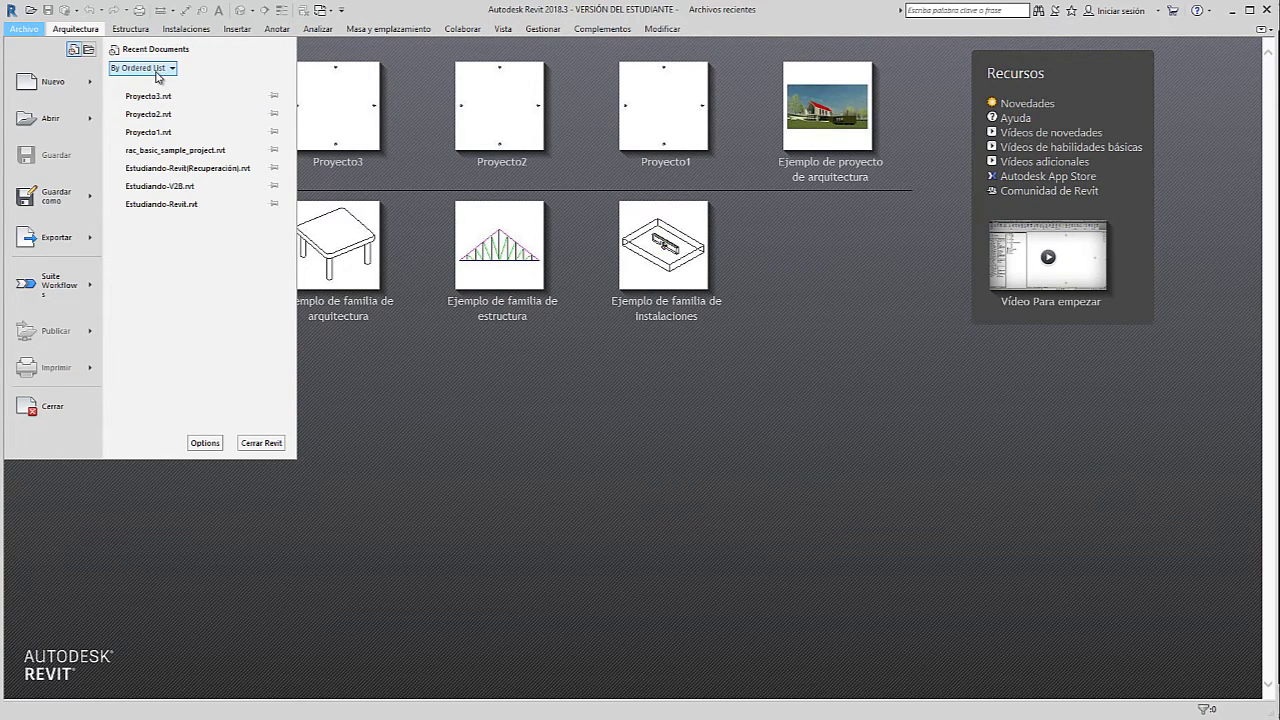
pyautogui.click(88, 50)
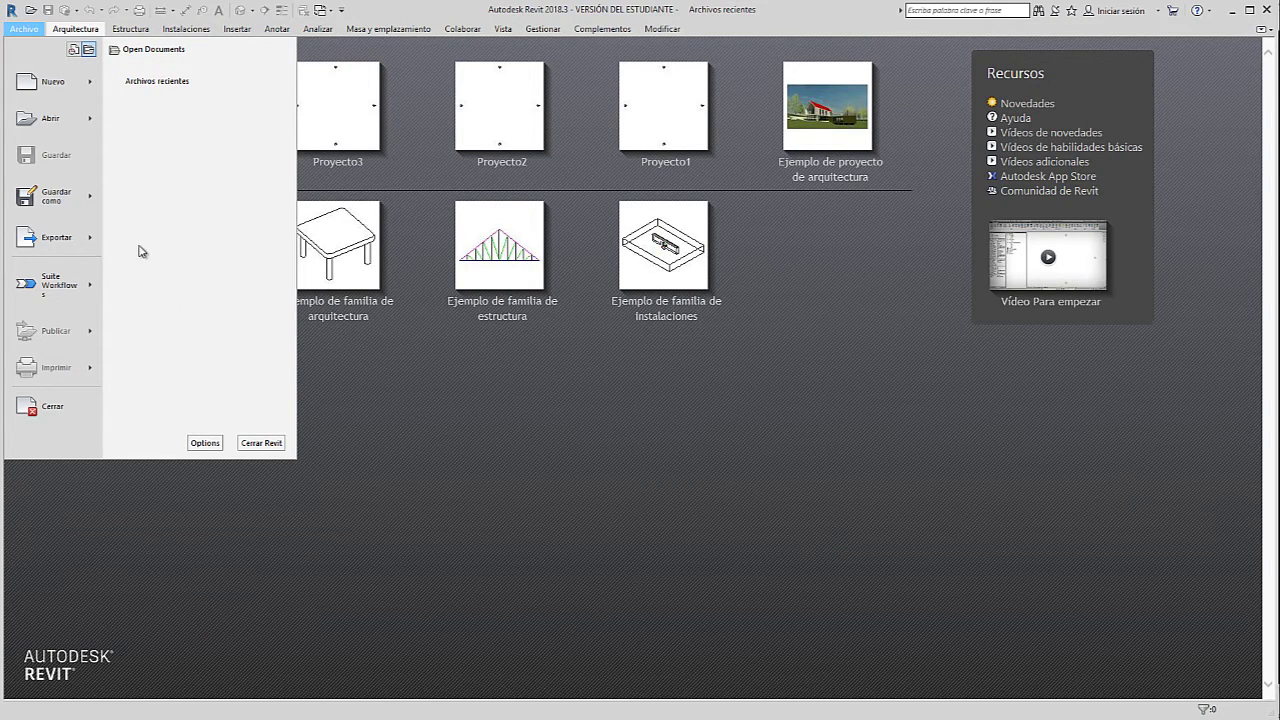
pyautogui.click(160, 80)
# - Create Proyecto4 from the DefaultMetricESP.rte template, opening on the Nivel 1 plan
pyautogui.click(386, 350)
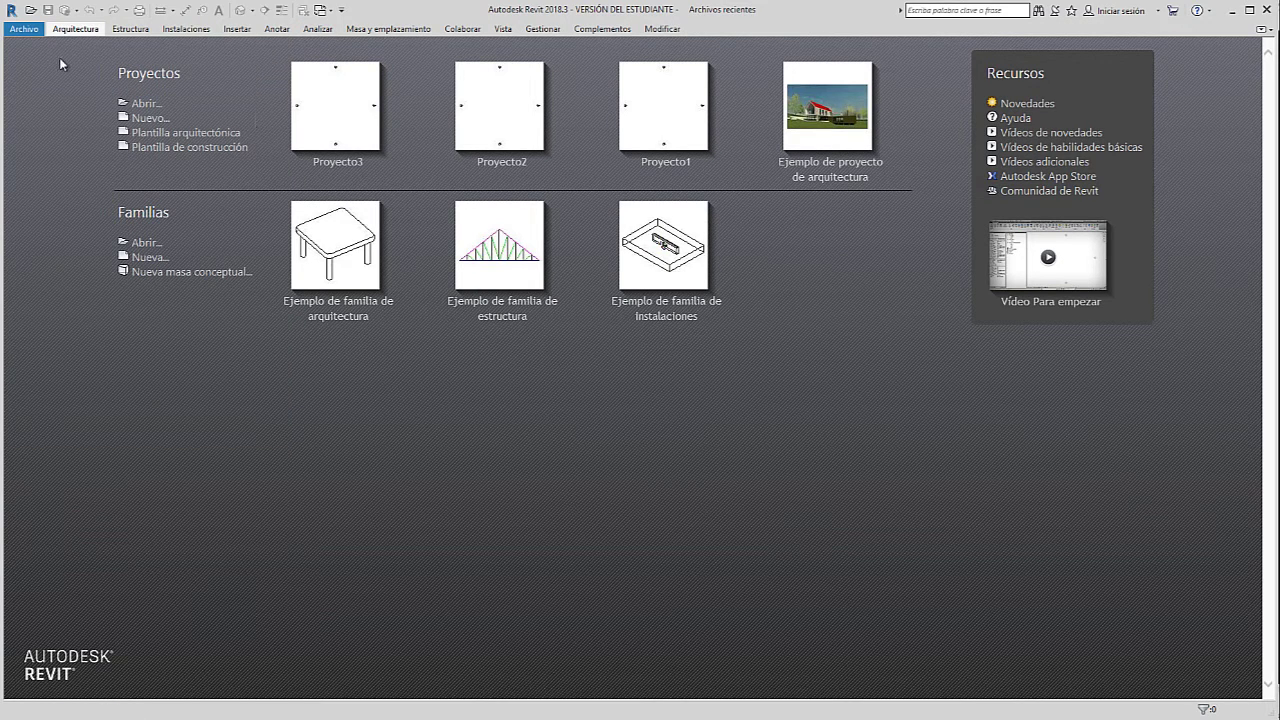
pyautogui.click(150, 118)
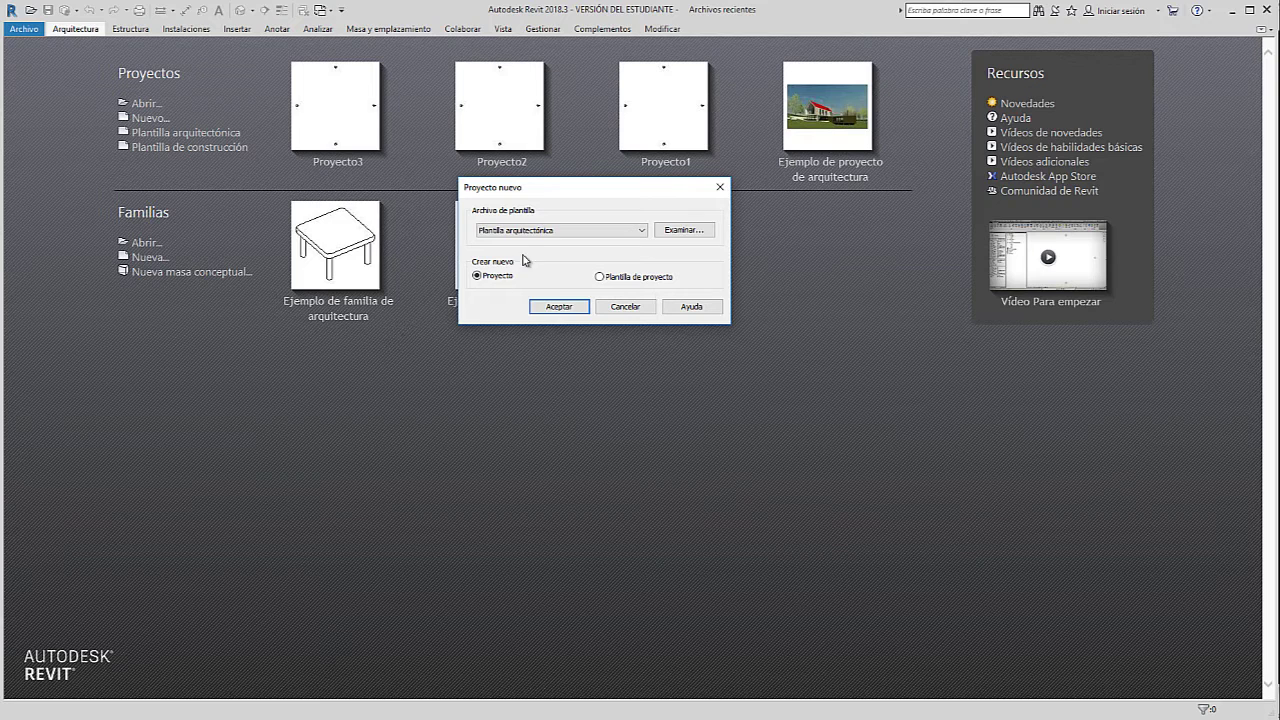
pyautogui.click(683, 230)
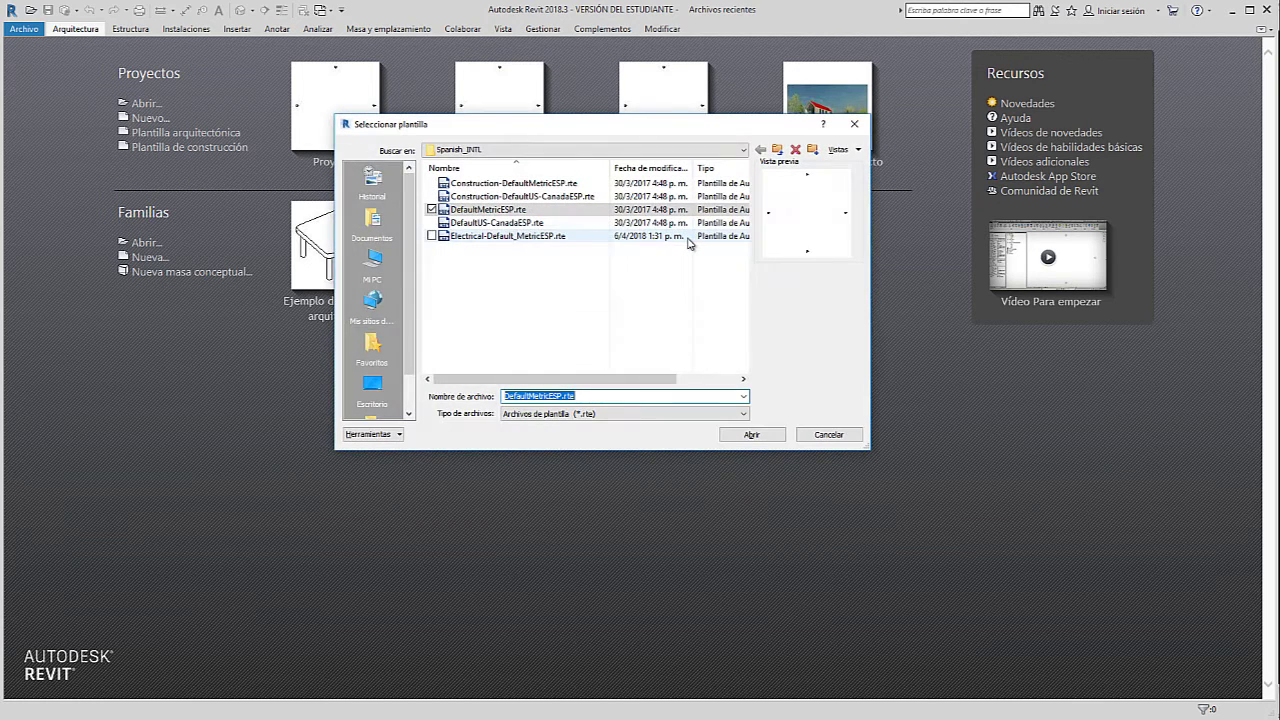
pyautogui.click(489, 211)
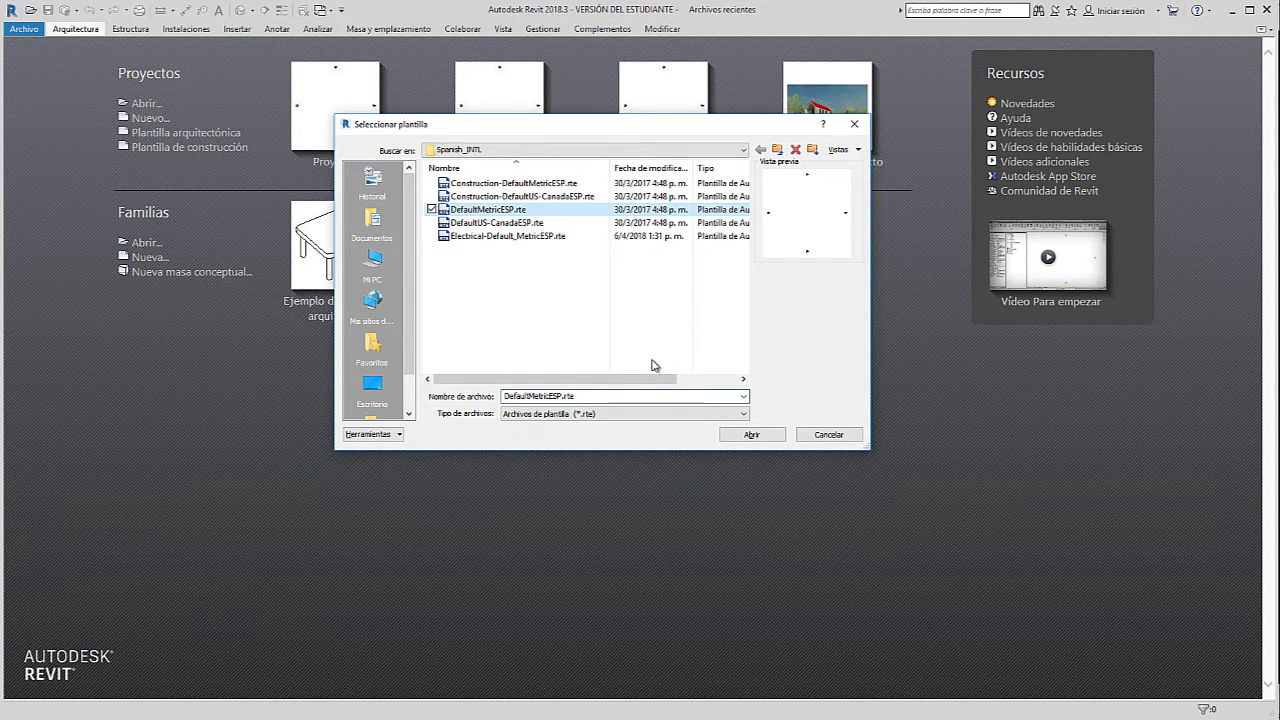
pyautogui.click(744, 429)
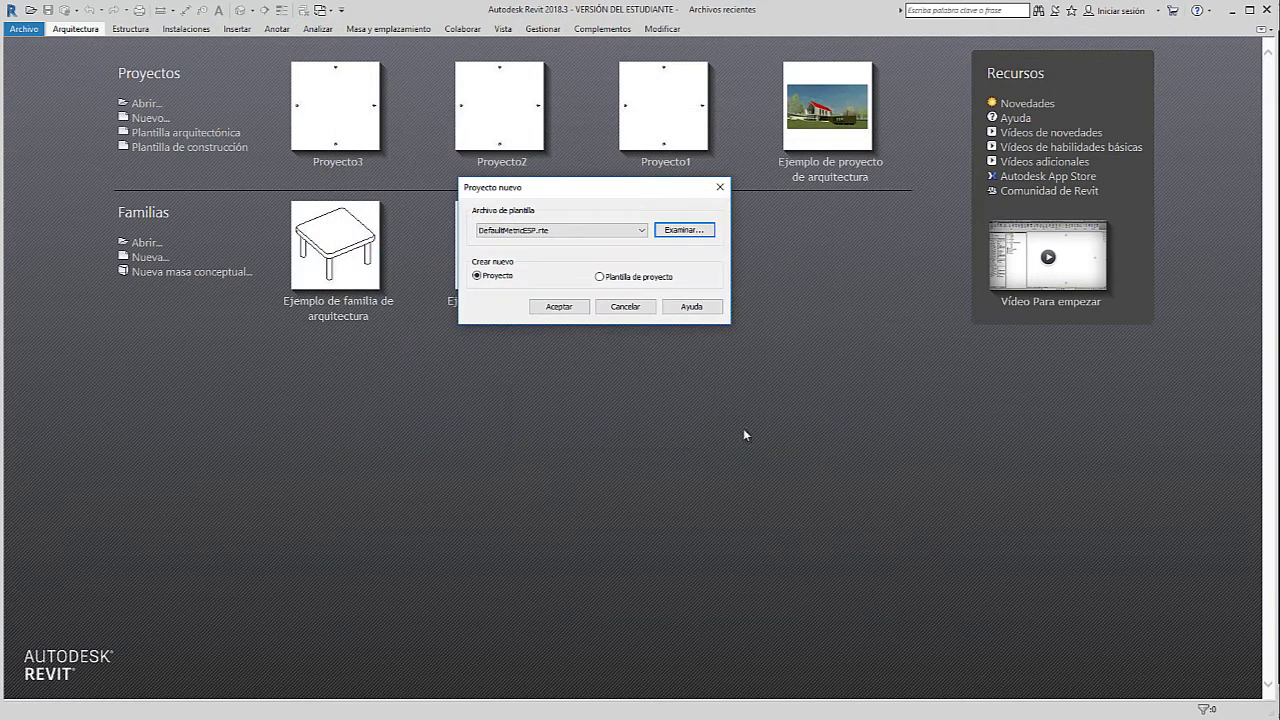
pyautogui.click(559, 307)
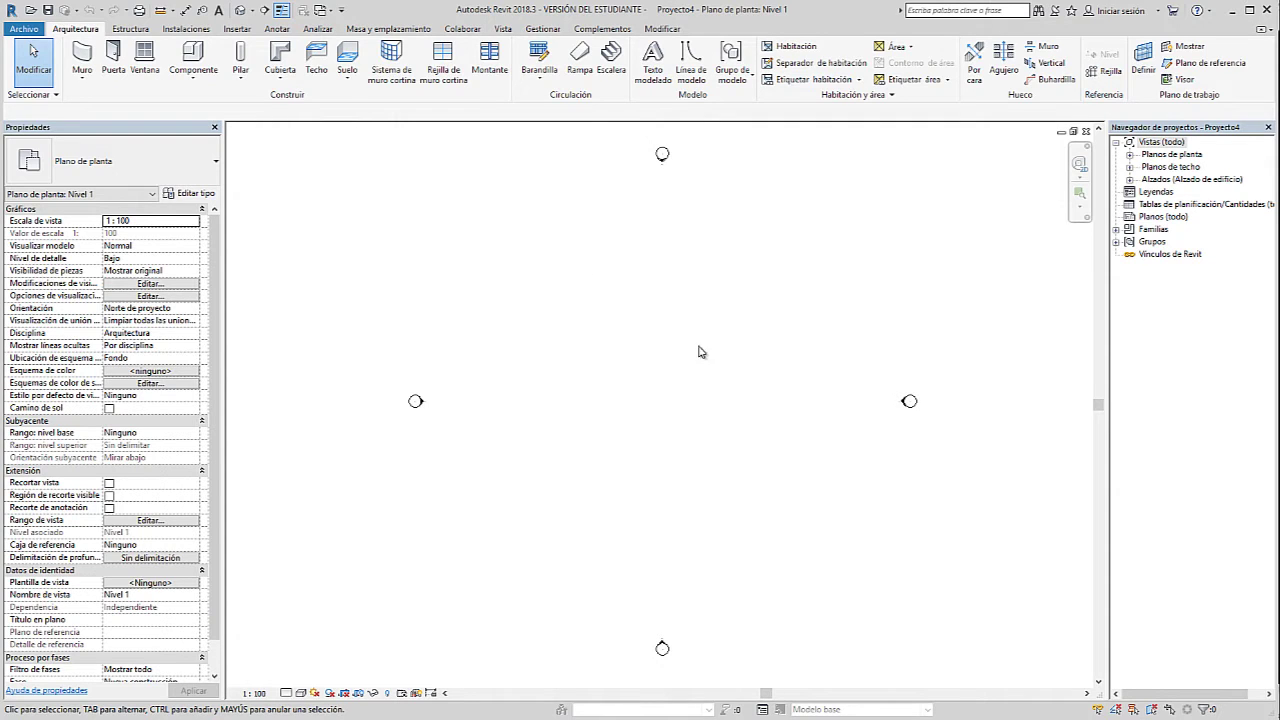
# - Expand Planos de planta and Planos de techo to show Nivel 1 and Nivel 2
pyautogui.click(1129, 155)
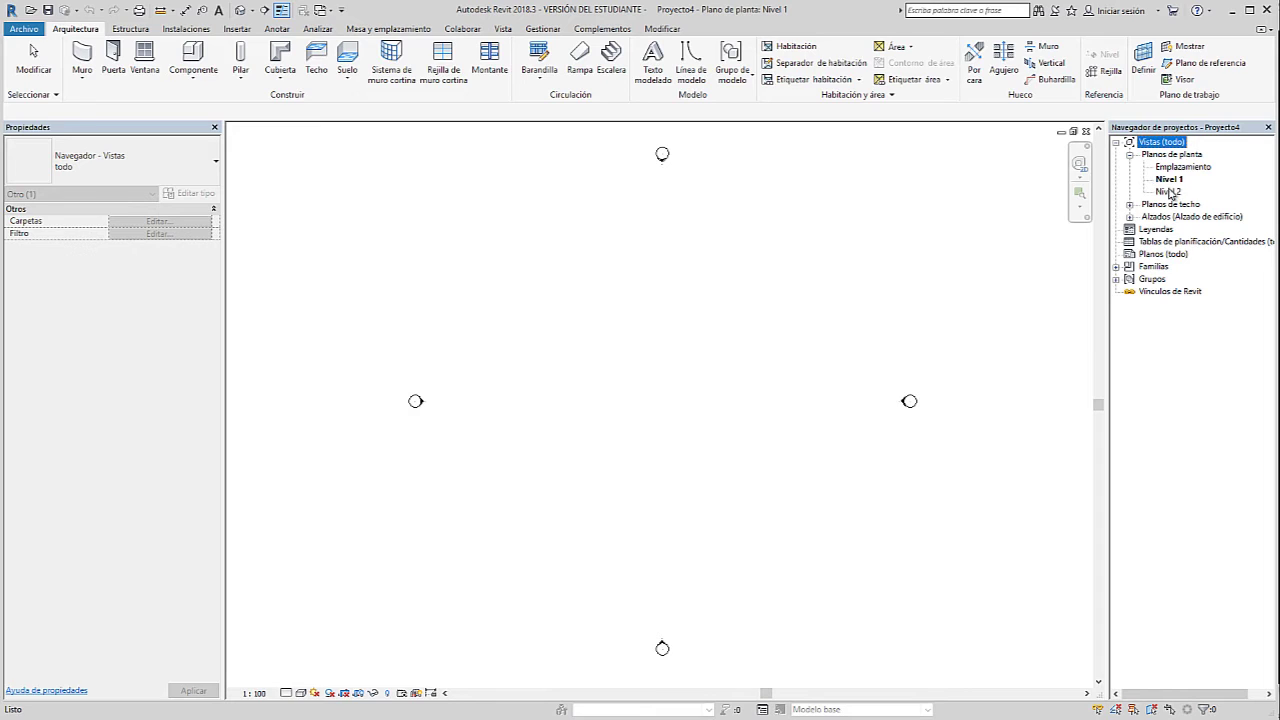
pyautogui.click(1130, 205)
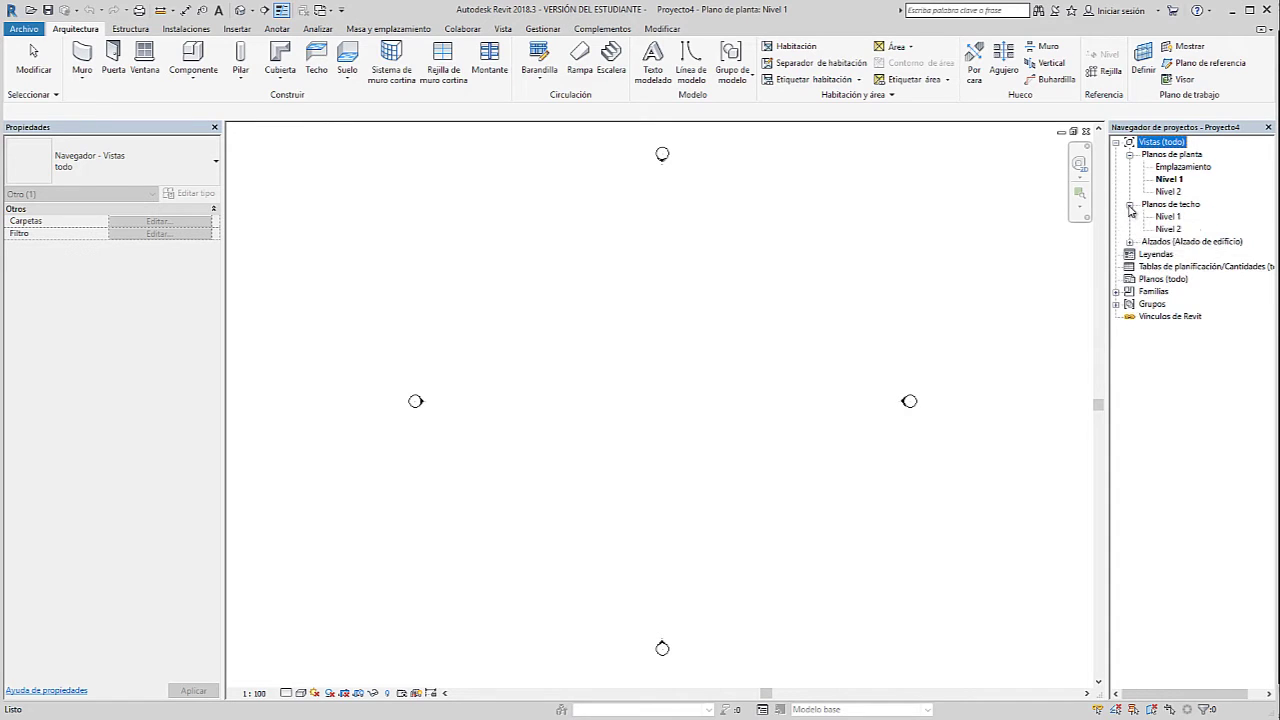
pyautogui.click(1129, 242)
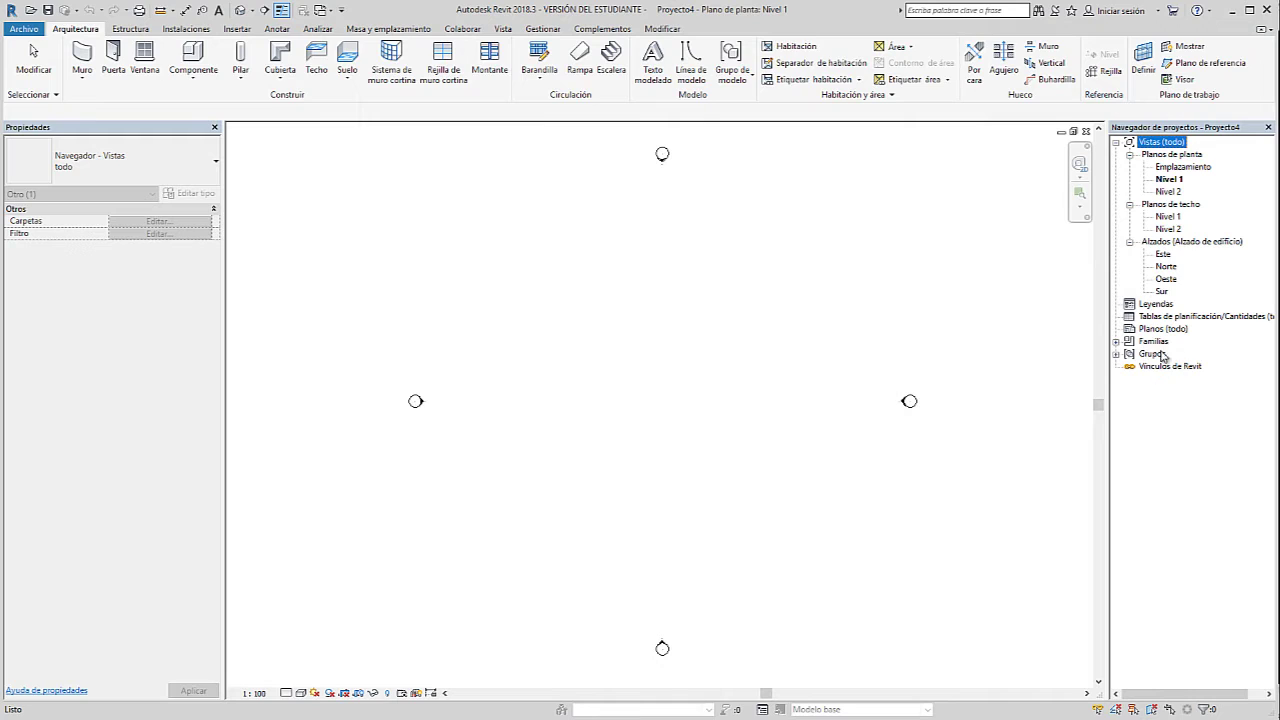
pyautogui.click(1129, 241)
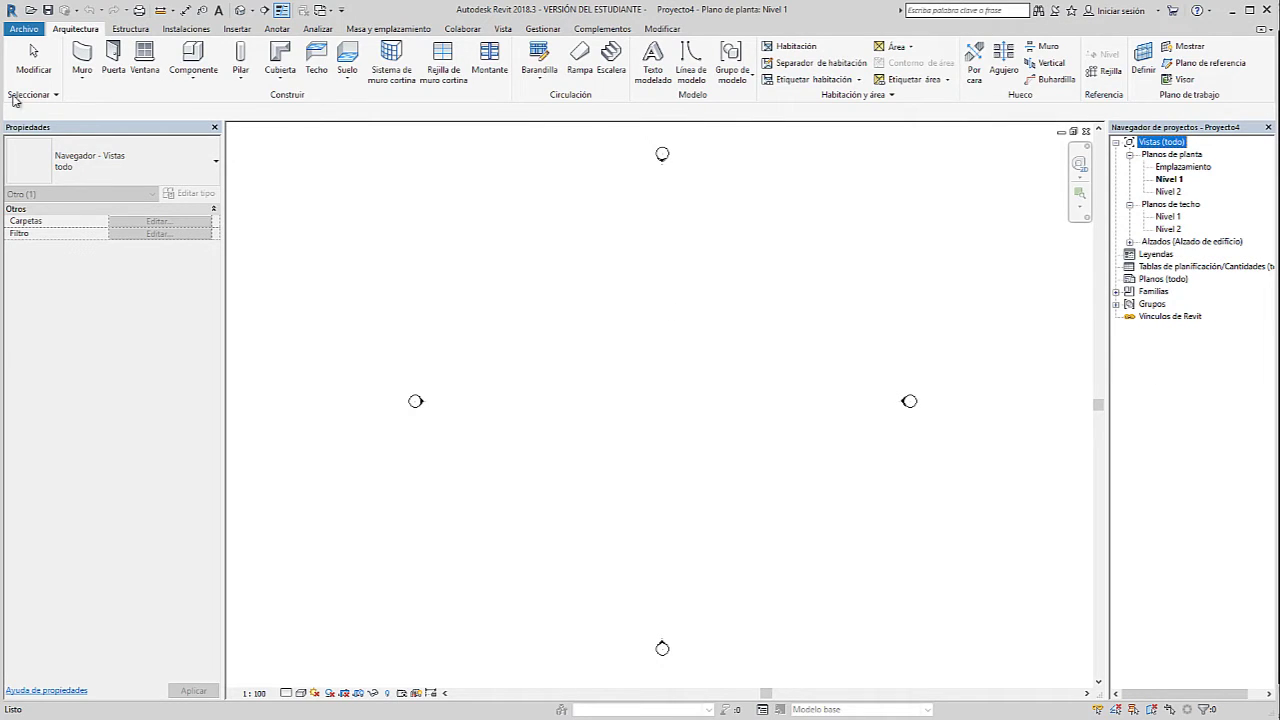
pyautogui.click(24, 30)
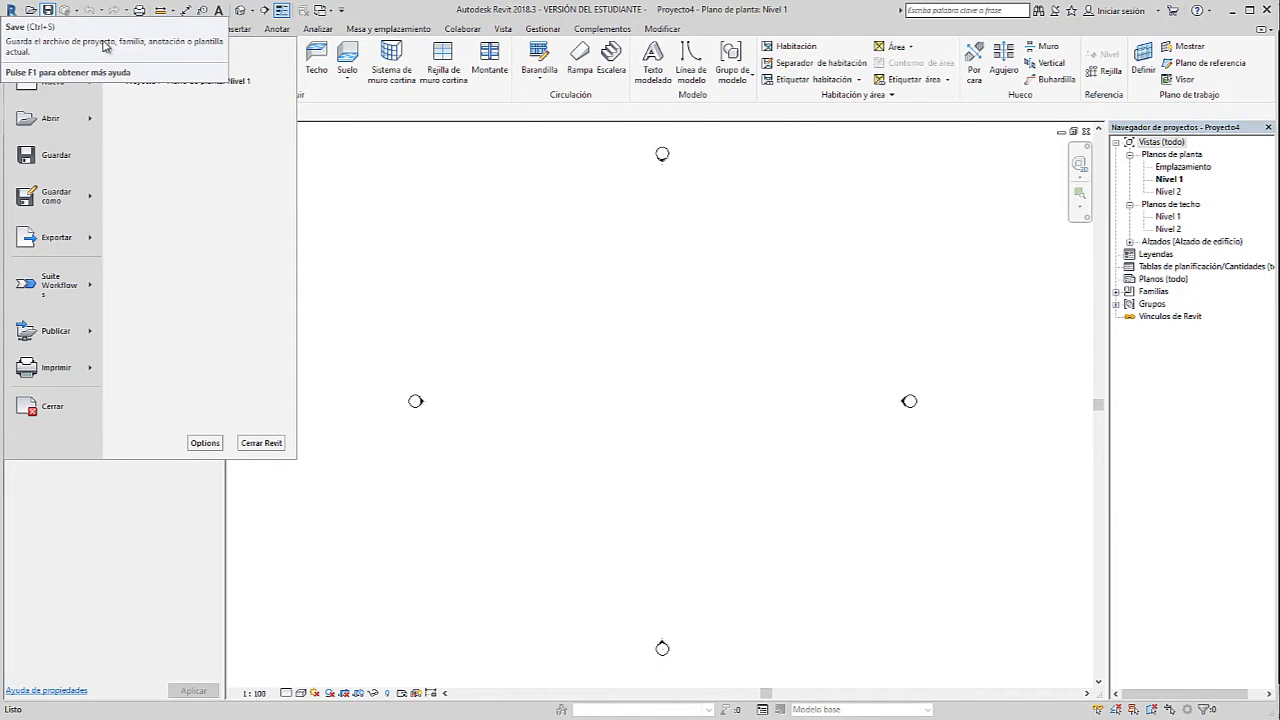
# - Save as into Documentos under Mi PC, entering MiPrimerPractica as the file name
pyautogui.click(38, 156)
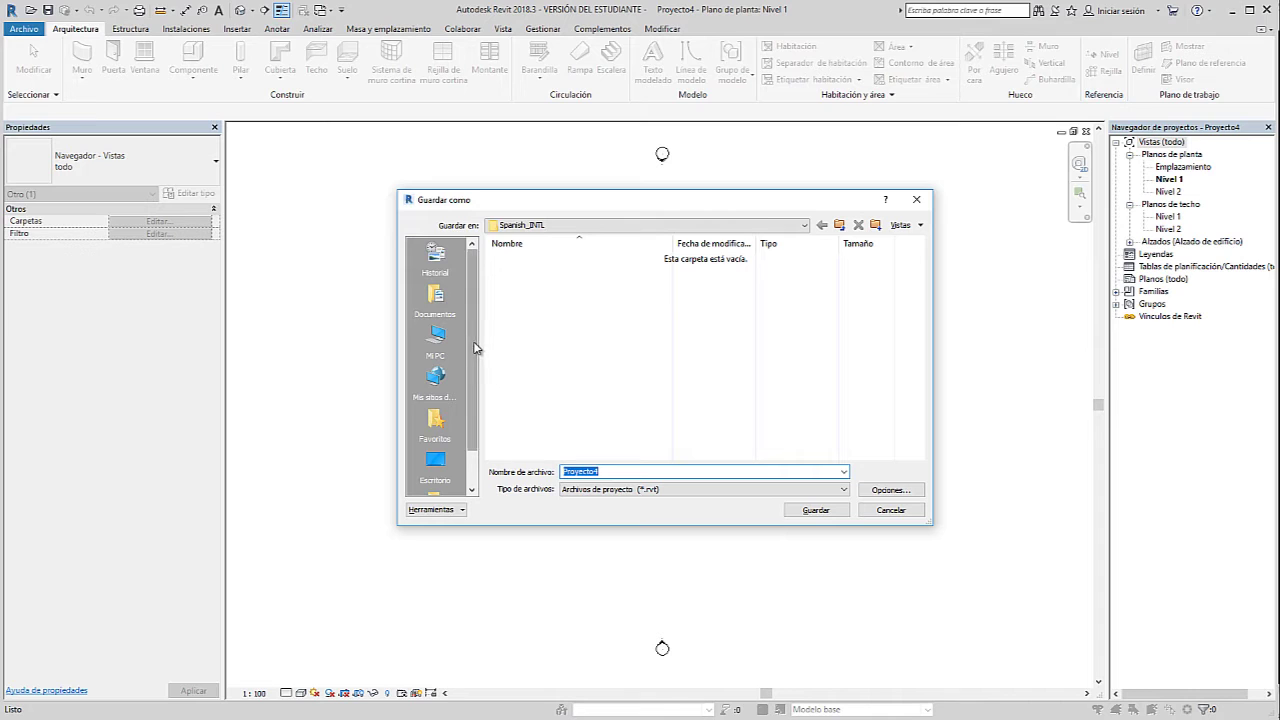
pyautogui.moveTo(476, 349)
pyautogui.mouseDown()
pyautogui.moveTo(477, 391)
pyautogui.moveTo(480, 323)
pyautogui.mouseUp()
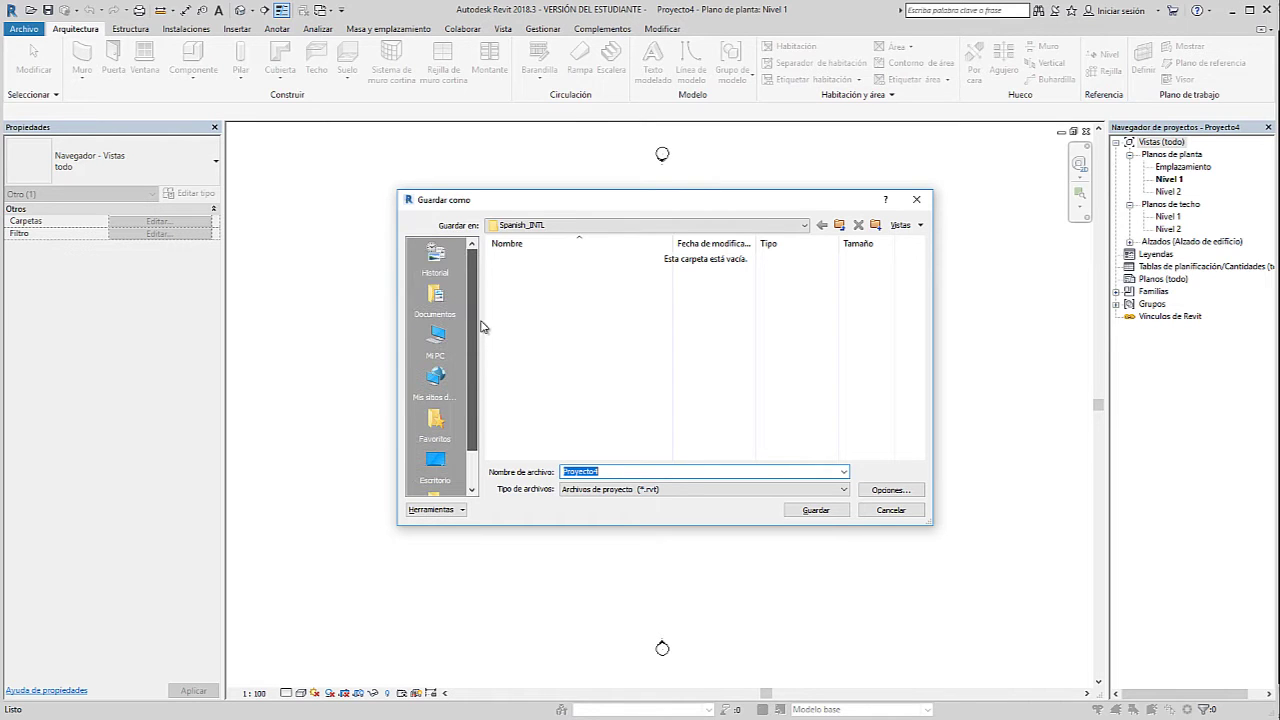
pyautogui.click(435, 336)
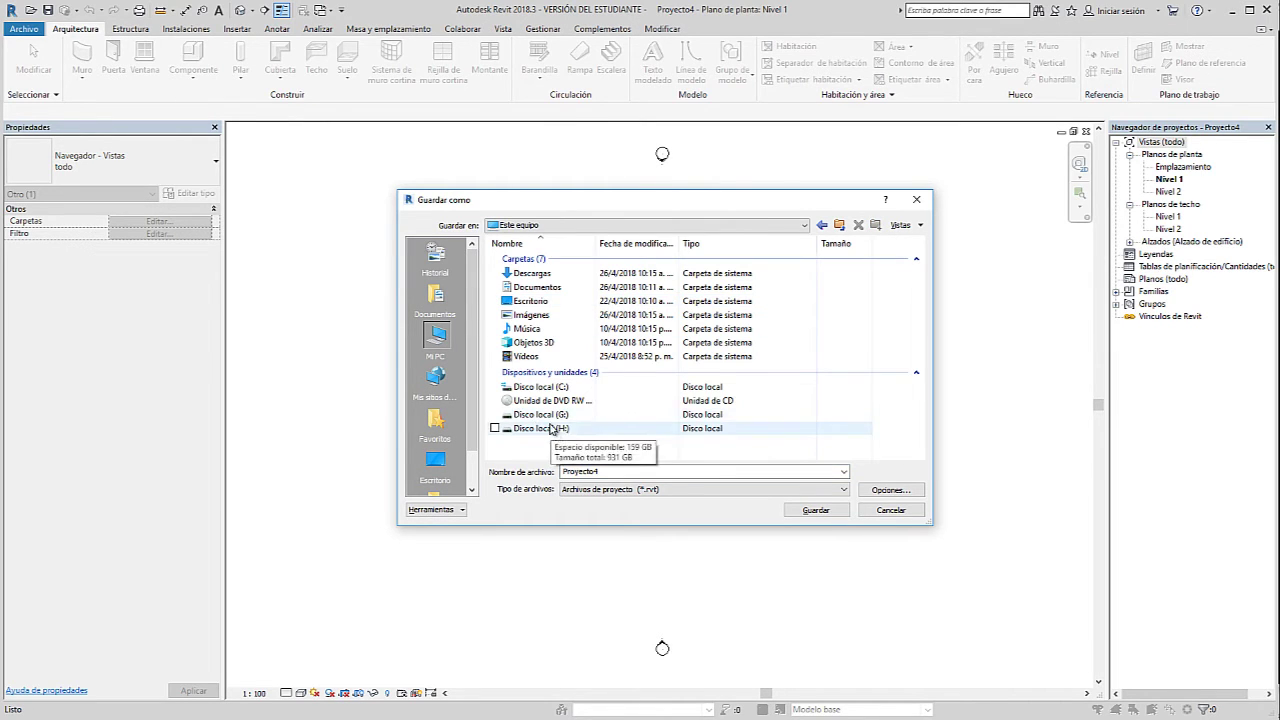
pyautogui.click(554, 288)
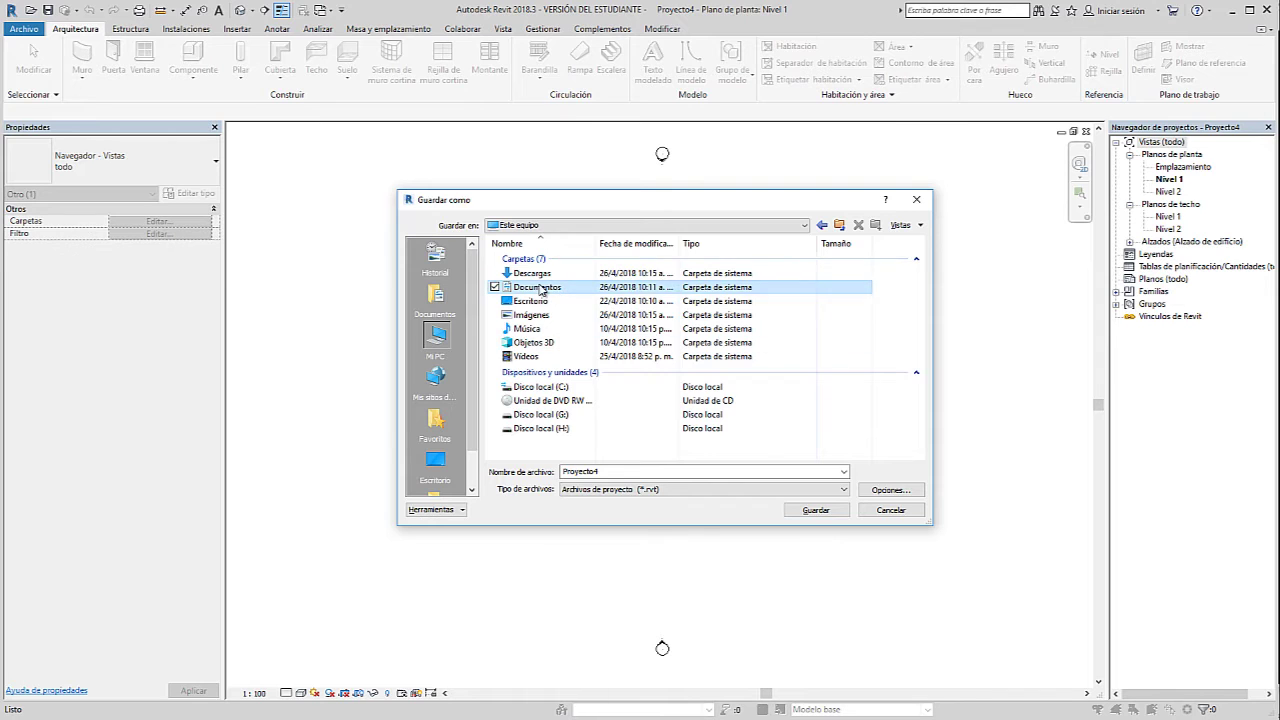
pyautogui.doubleClick(510, 288)
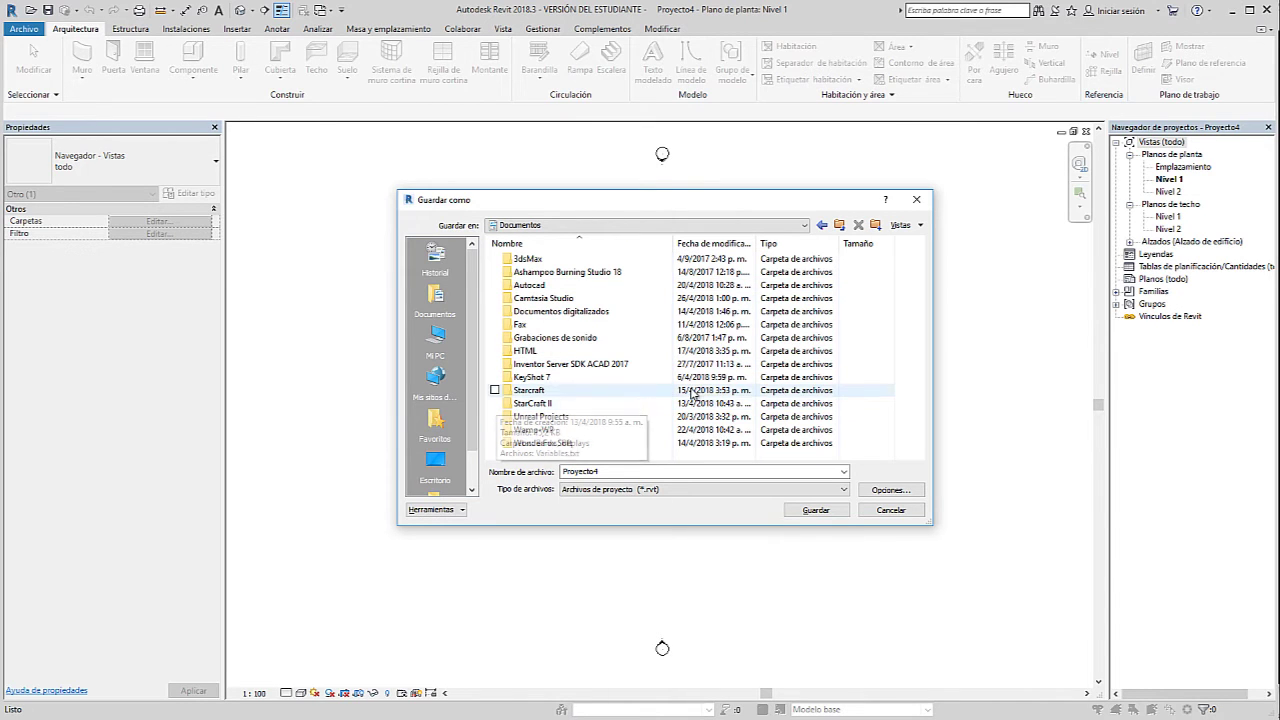
pyautogui.doubleClick(598, 471)
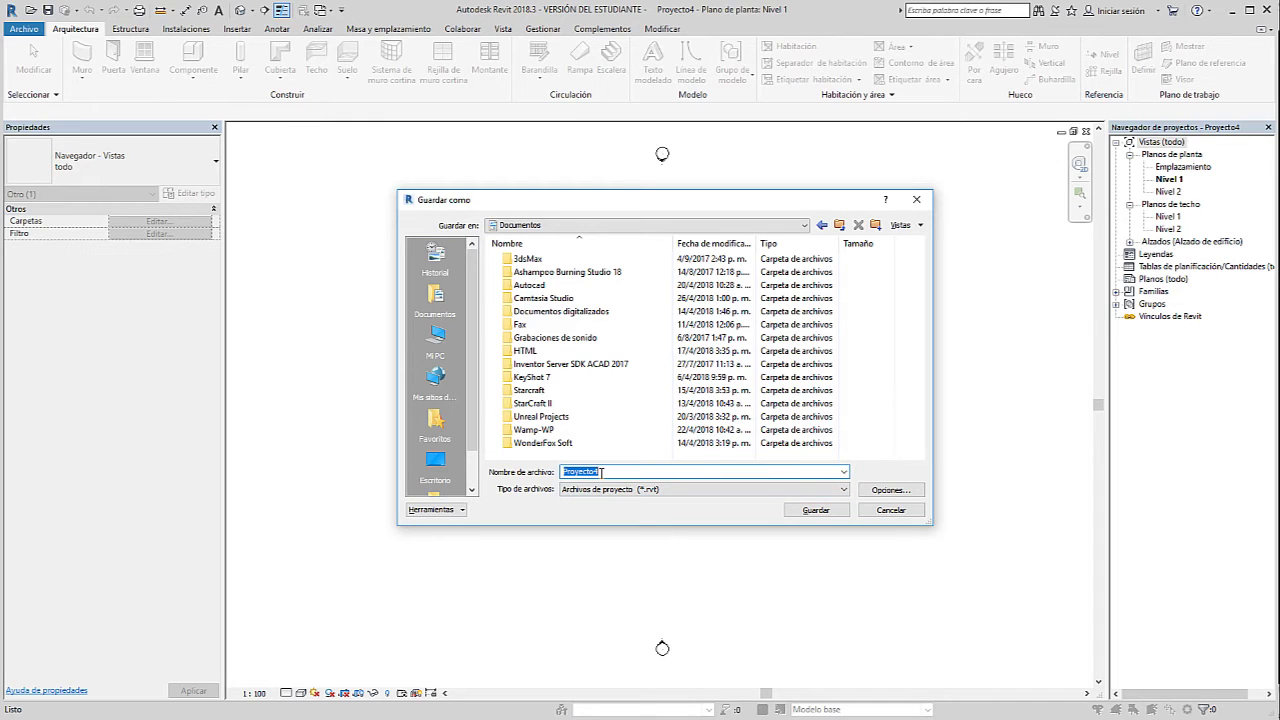
pyautogui.write('MiPrimerPractica')
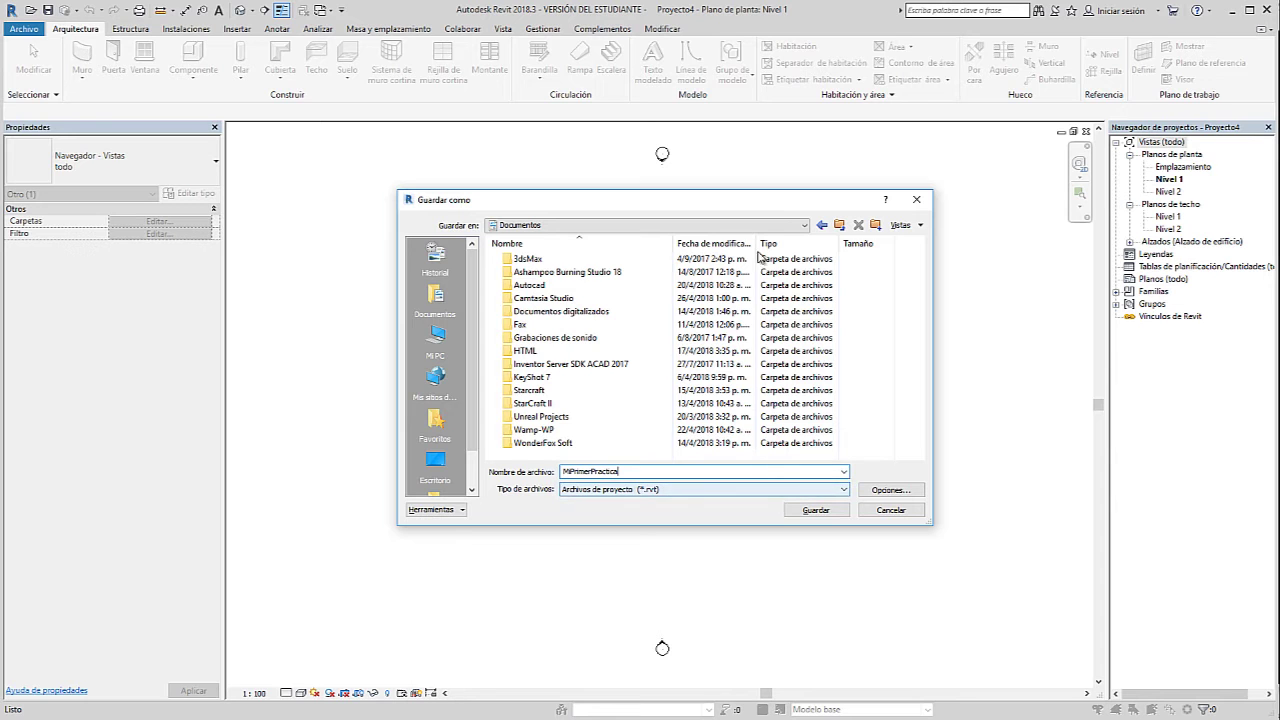
pyautogui.moveTo(781, 204); pyautogui.dragTo(755, 148)
pyautogui.click(840, 432)
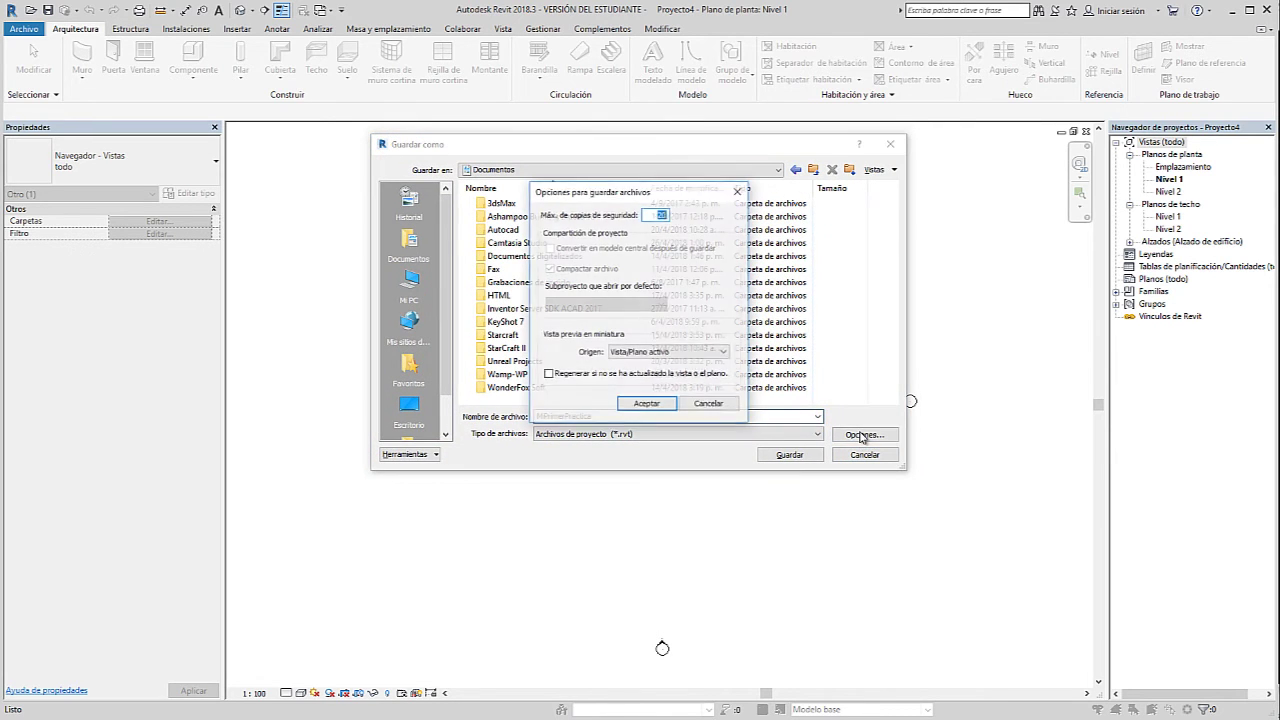
pyautogui.moveTo(672, 196); pyautogui.dragTo(936, 156)
pyautogui.write('3')
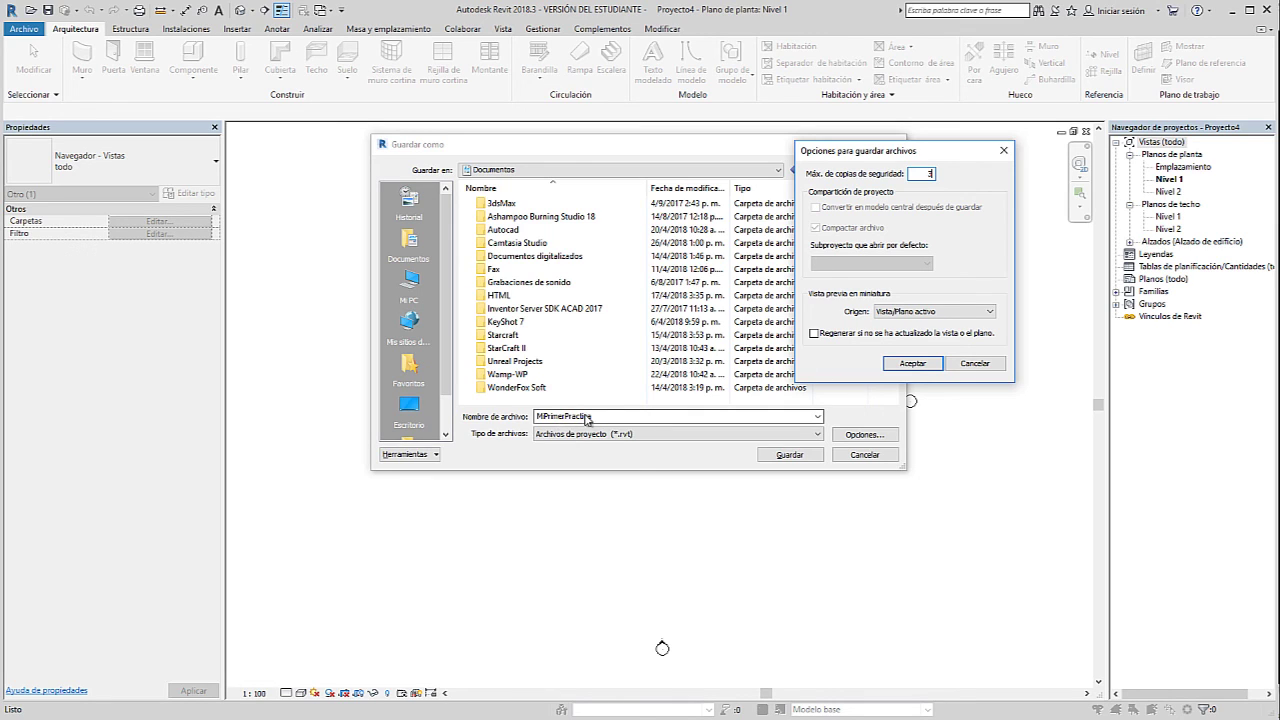
pyautogui.click(910, 363)
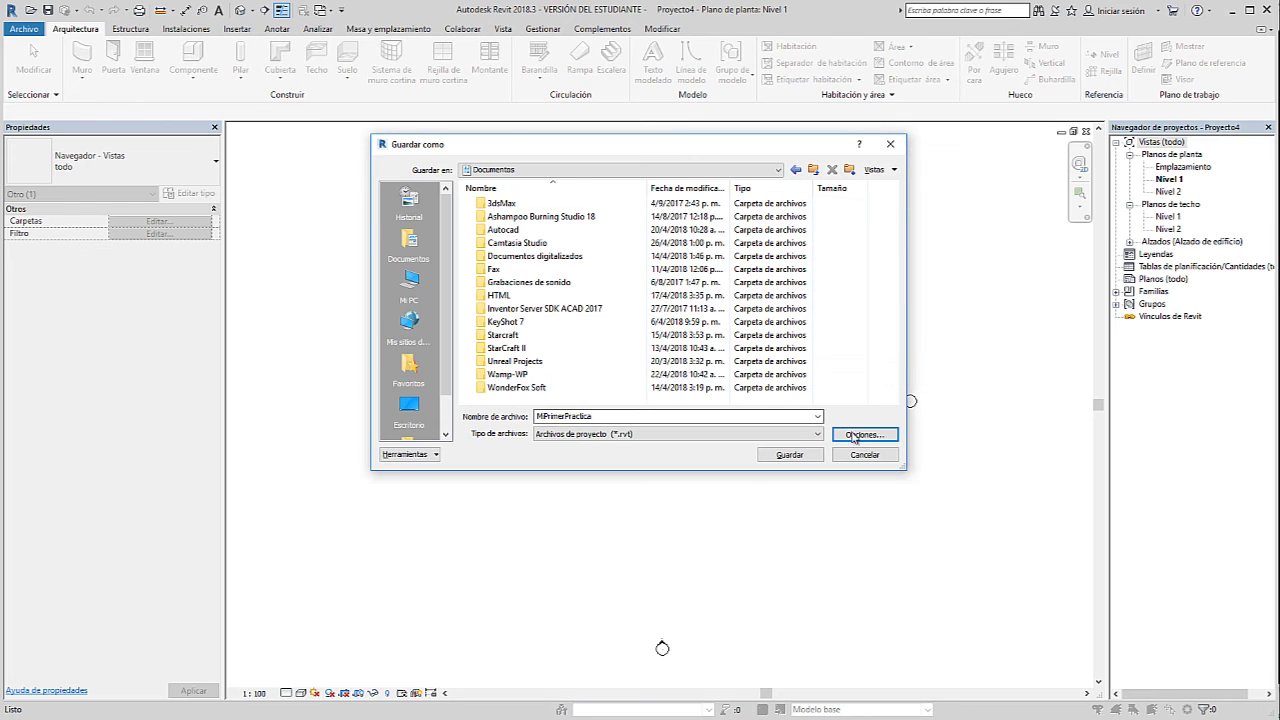
# - Save the project to Documentos as MiPrimerPractica.rvt
pyautogui.click(798, 456)
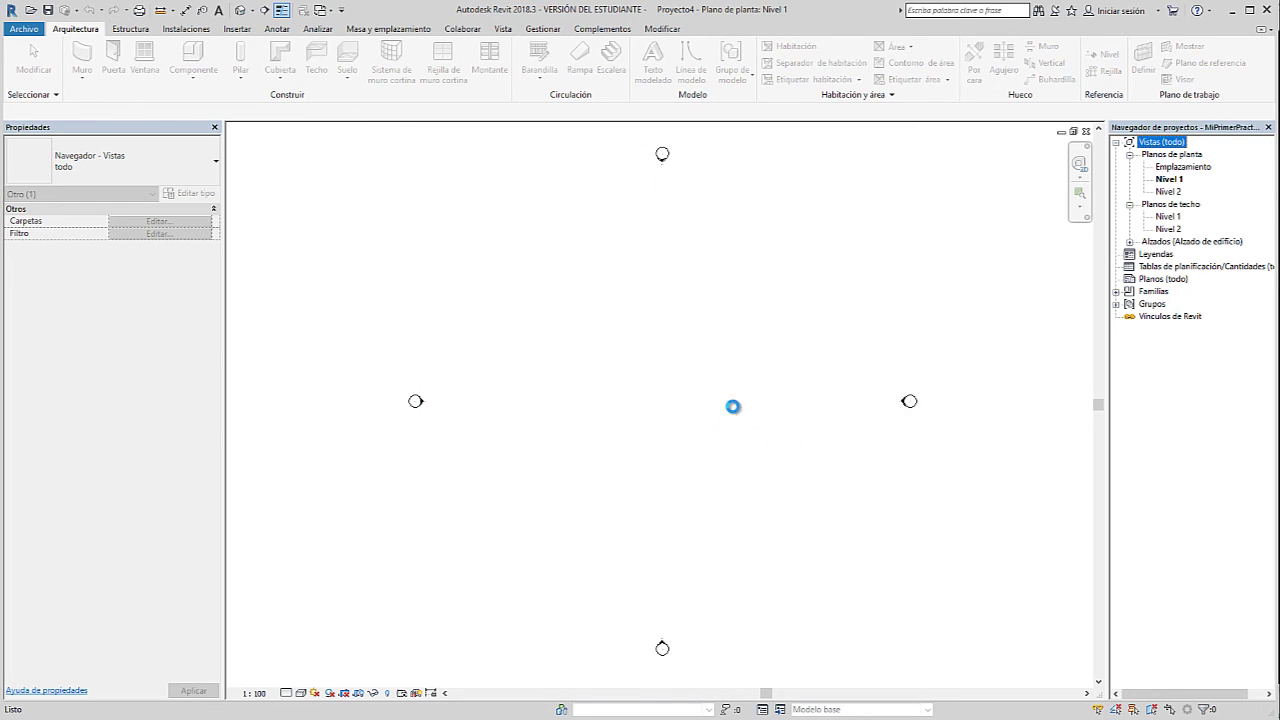